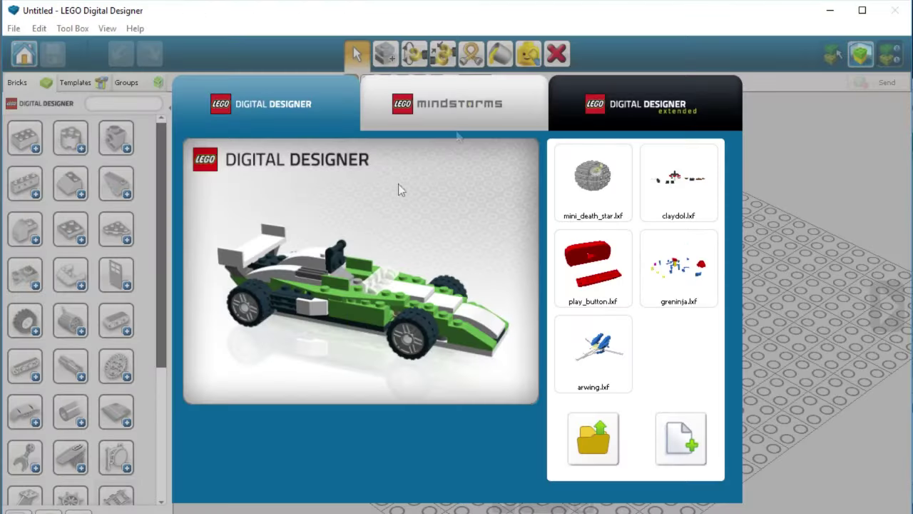
# Open the existing mini_death_star.lxf model from the recent files on the welcome screen.
pyautogui.click(605, 185)
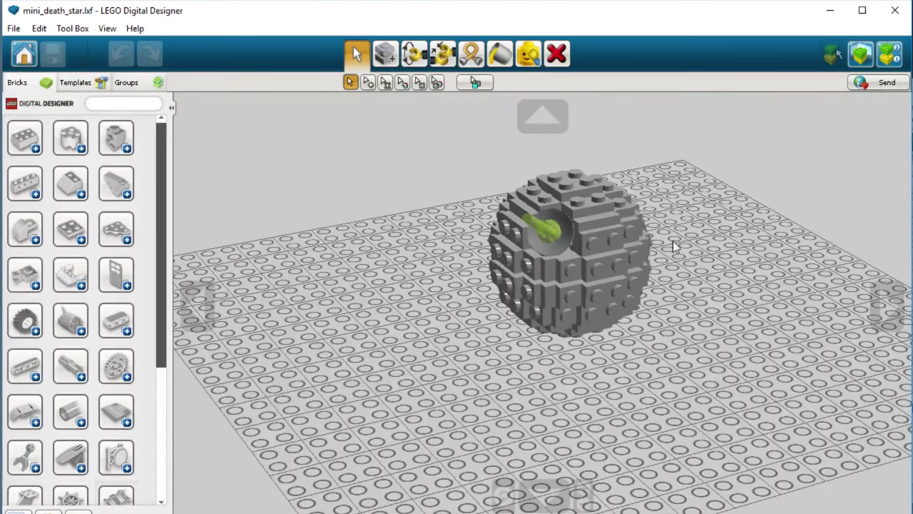
pyautogui.moveTo(675, 250); pyautogui.dragTo(690, 261)
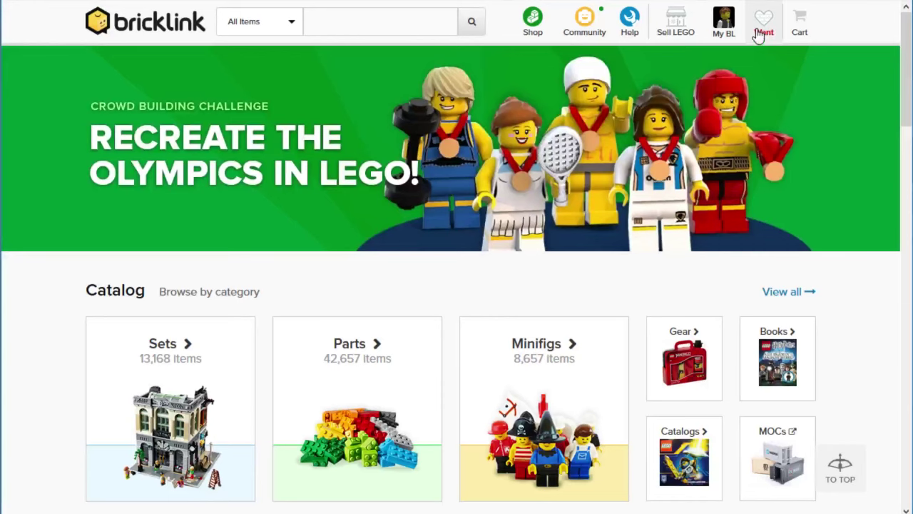
# Switch to BrickLink, upload mini_death_star.lxf for the Default Wanted List, and verify its items.
pyautogui.moveTo(764, 33)
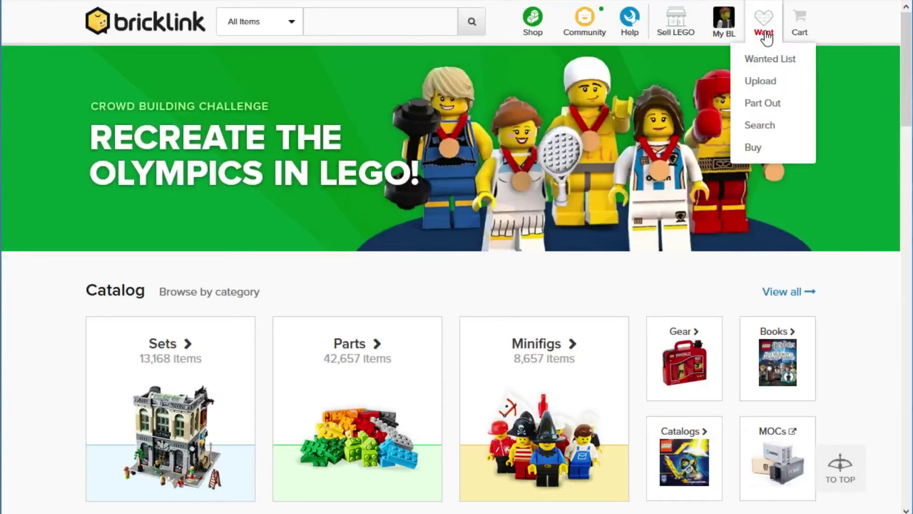
pyautogui.click(769, 78)
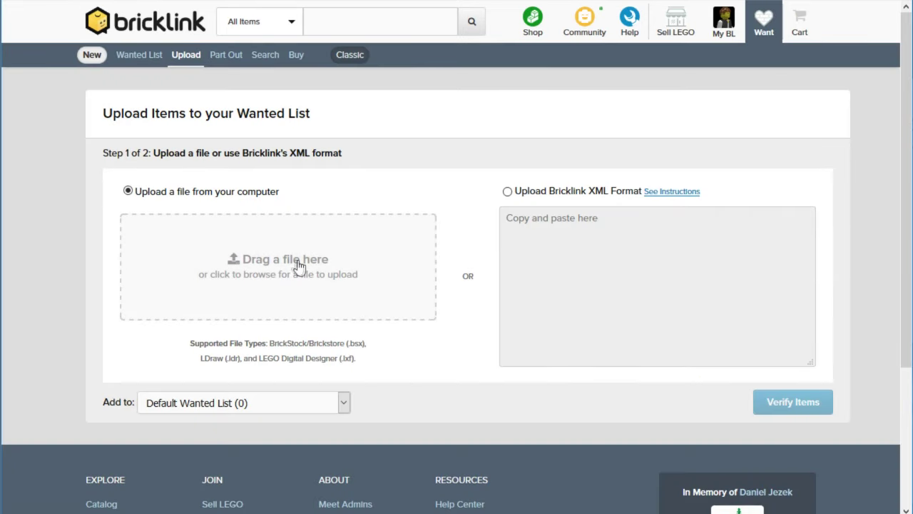
pyautogui.moveTo(356, 358); pyautogui.dragTo(340, 359)
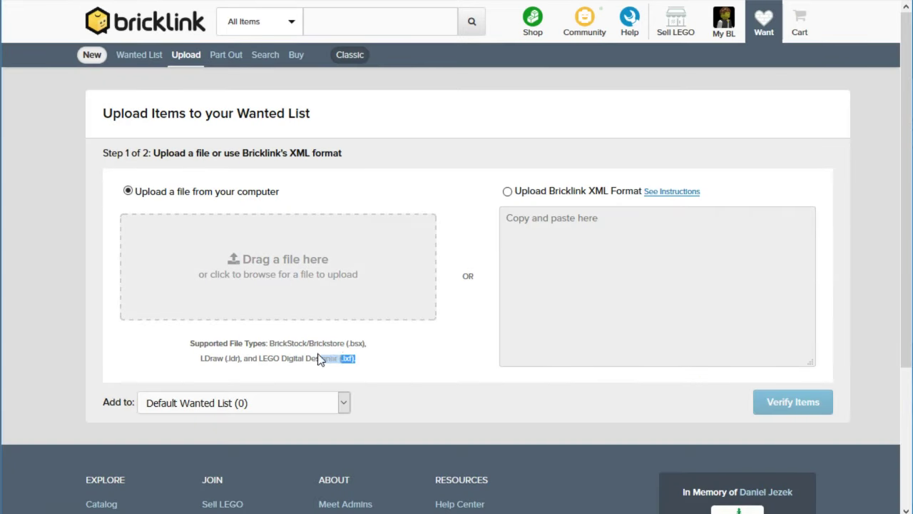
pyautogui.click(342, 358)
pyautogui.doubleClick(364, 344)
pyautogui.click(359, 343)
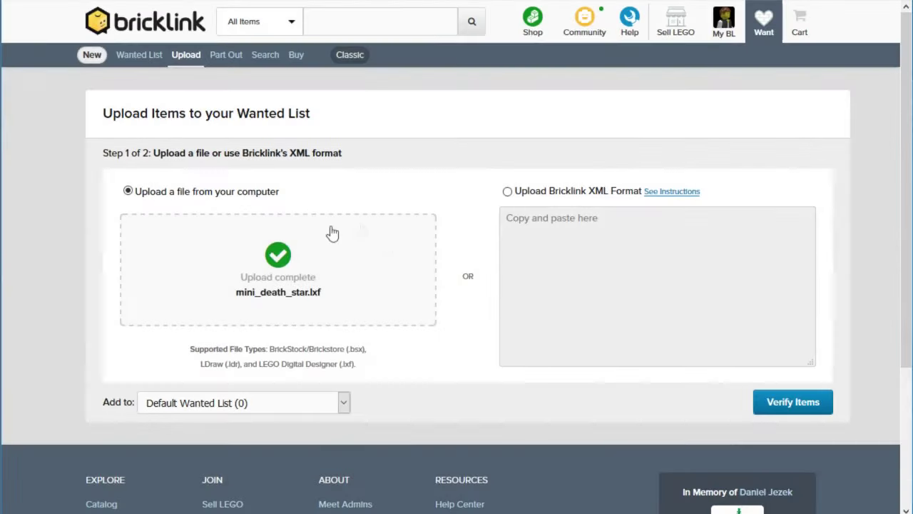
pyautogui.click(808, 405)
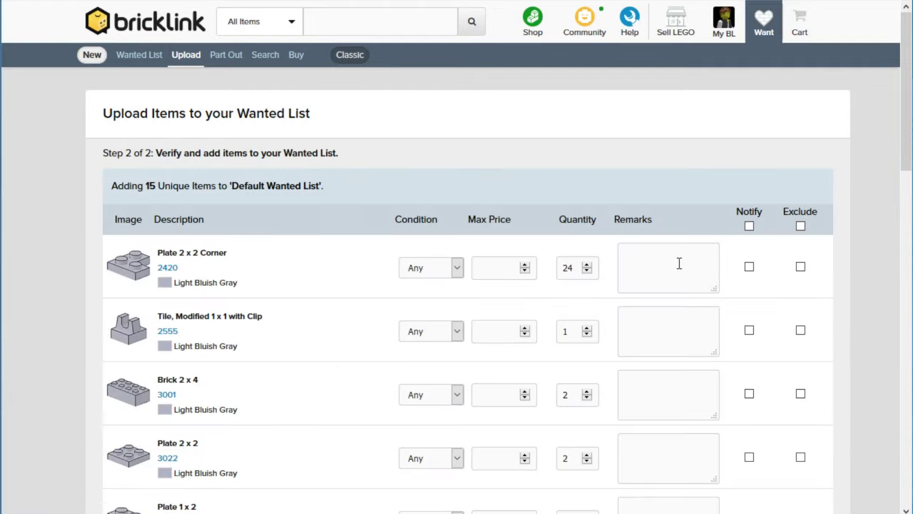
# Examine the uploaded parts list, checking each item's color, quantity and missing images before adding it.
pyautogui.scroll(-10, 310, 236)
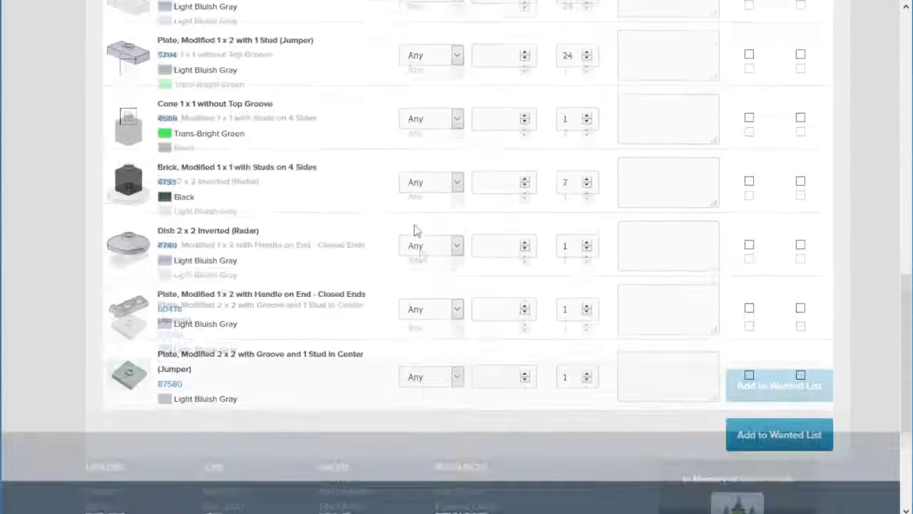
pyautogui.scroll(10, 416, 230)
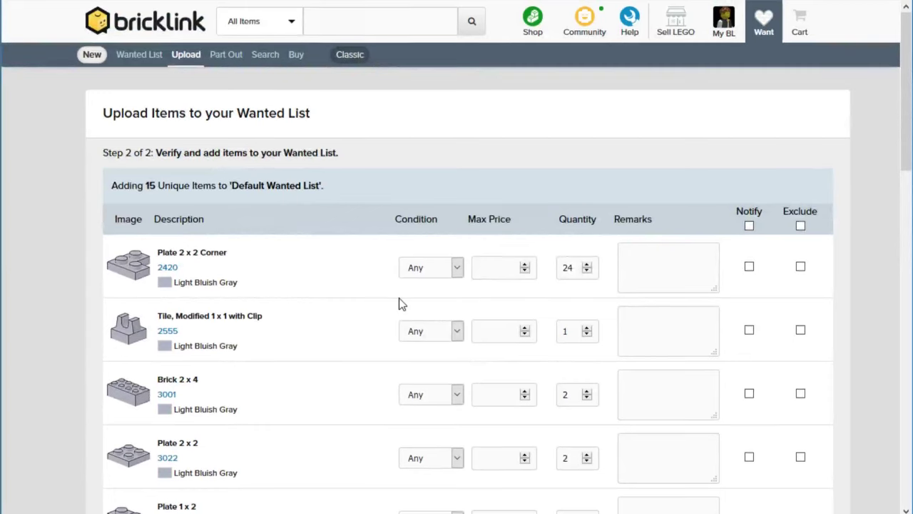
pyautogui.scroll(-2, 399, 304)
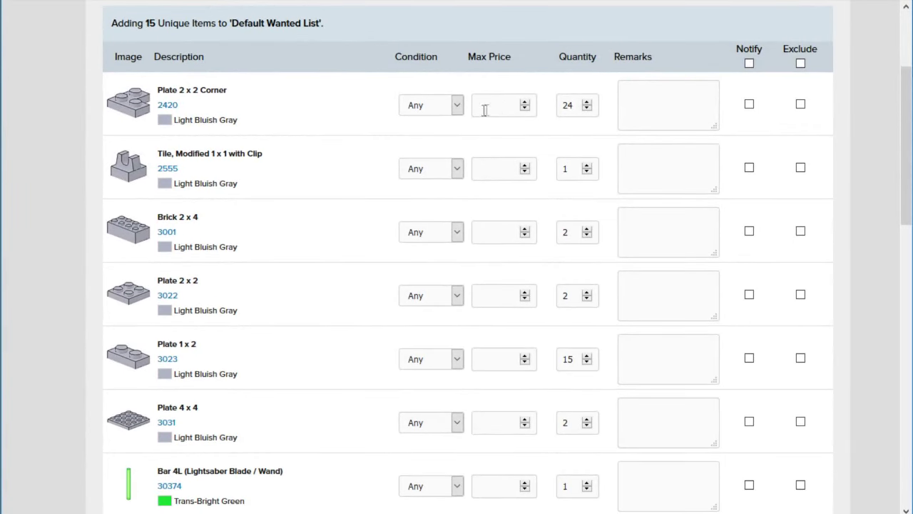
pyautogui.scroll(-2, 317, 255)
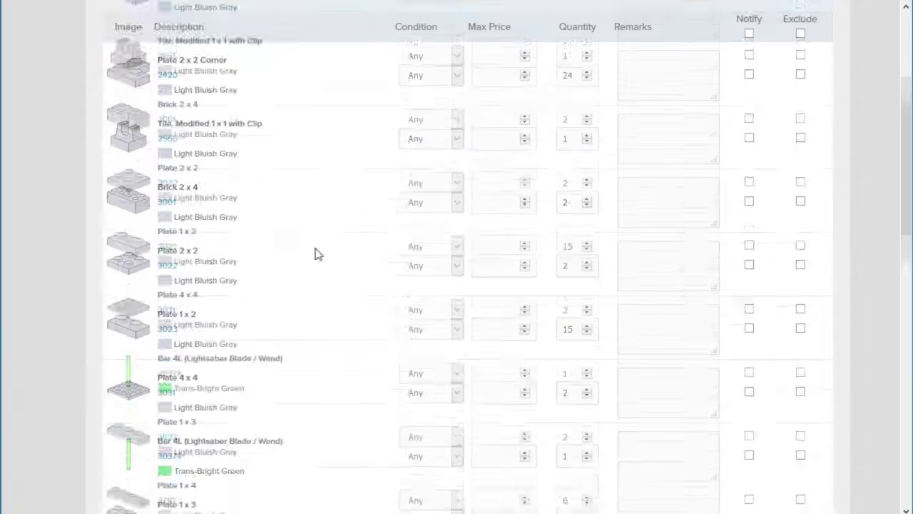
pyautogui.scroll(-10, 317, 255)
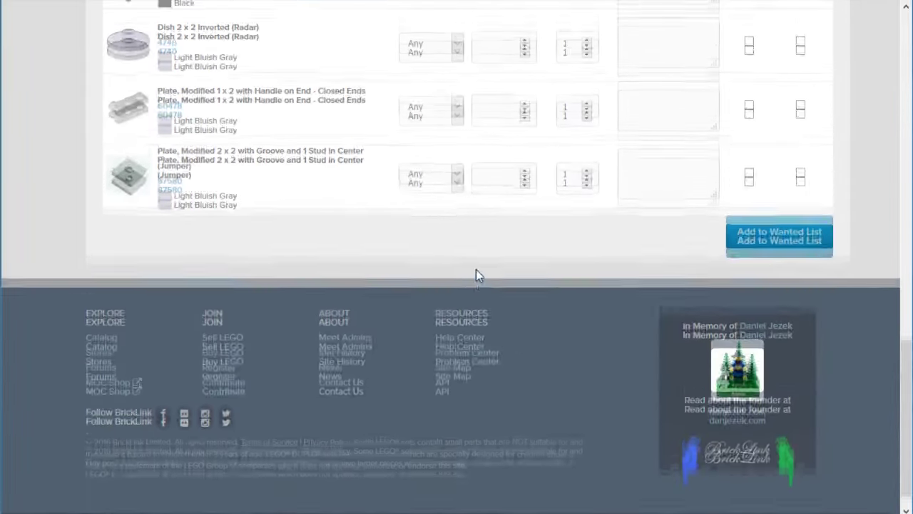
pyautogui.scroll(3, 432, 250)
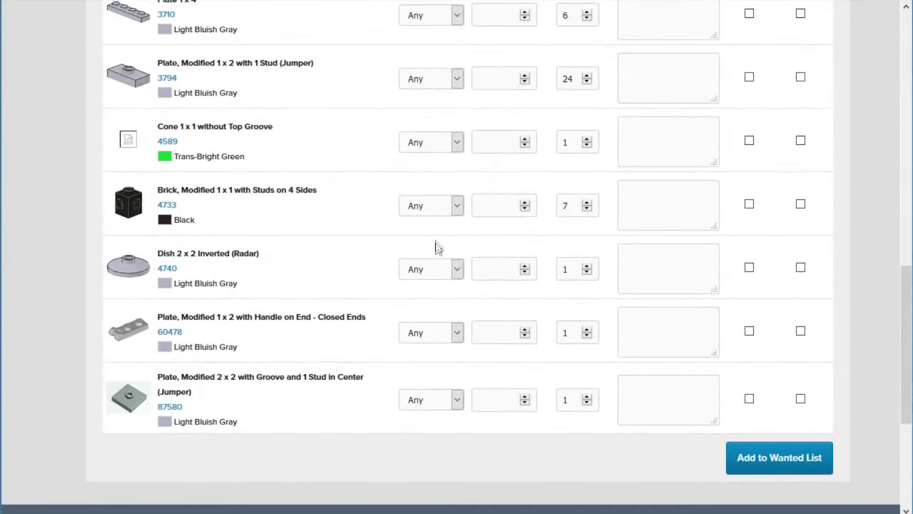
pyautogui.scroll(3, 438, 248)
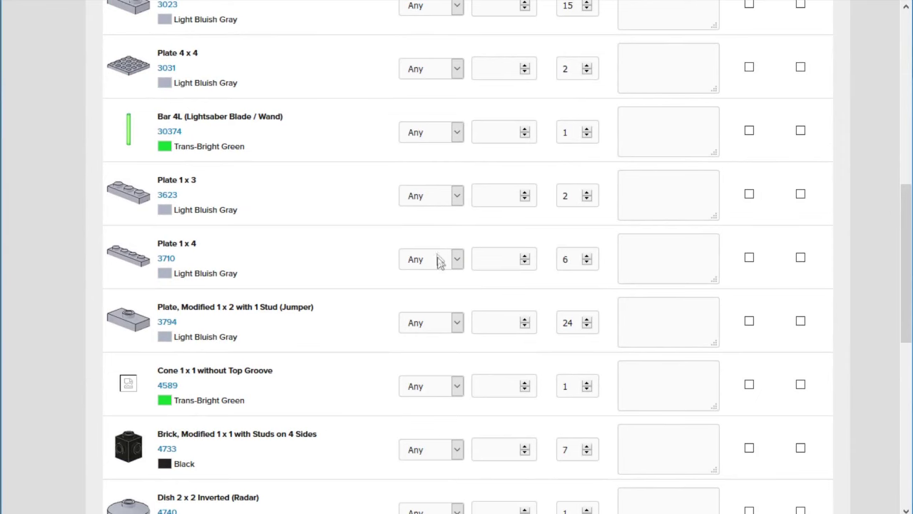
pyautogui.scroll(-2, 379, 279)
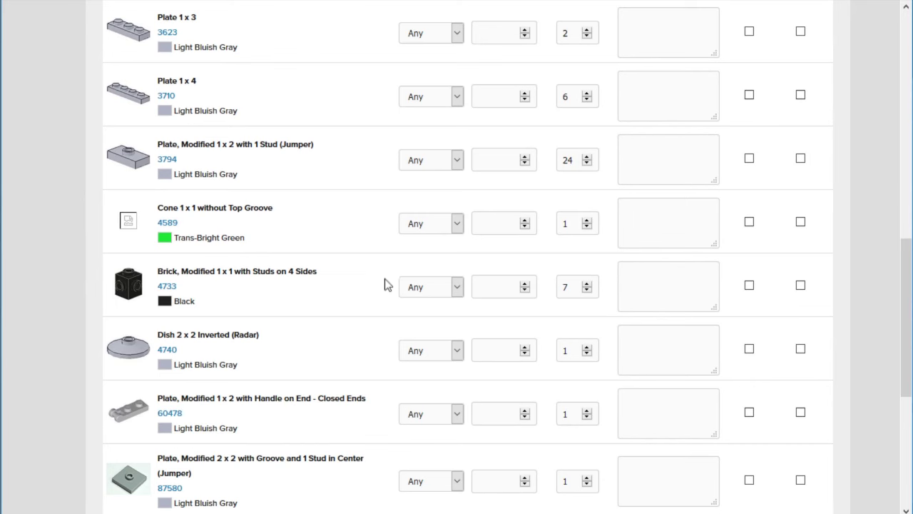
pyautogui.scroll(-2, 384, 285)
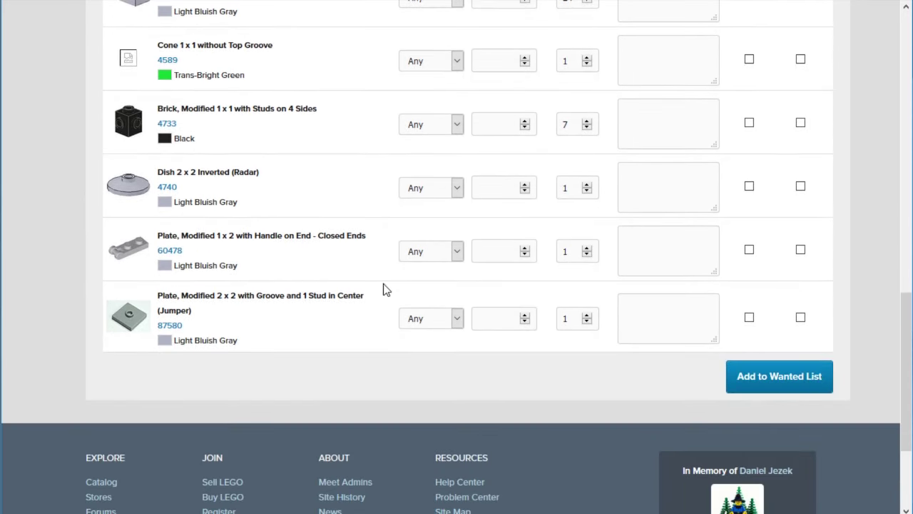
# Add the verified items to the Default Wanted List and open that list.
pyautogui.click(779, 377)
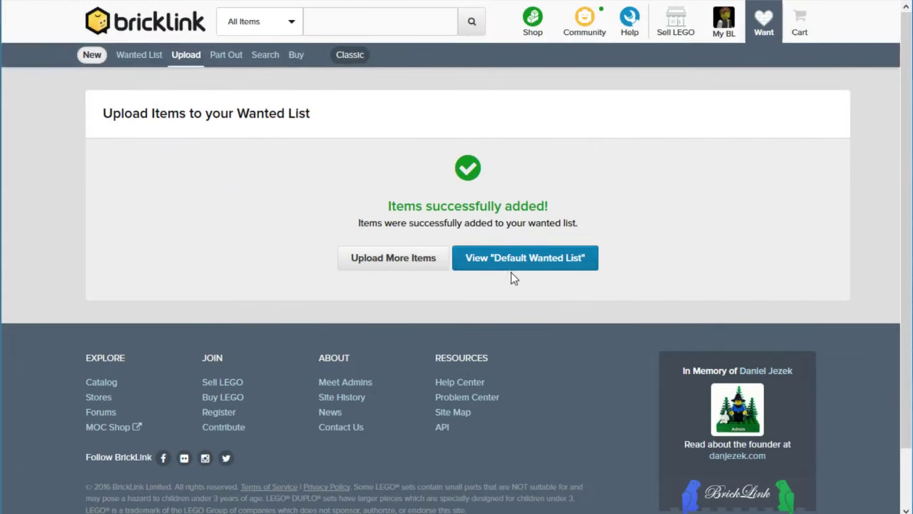
pyautogui.click(499, 259)
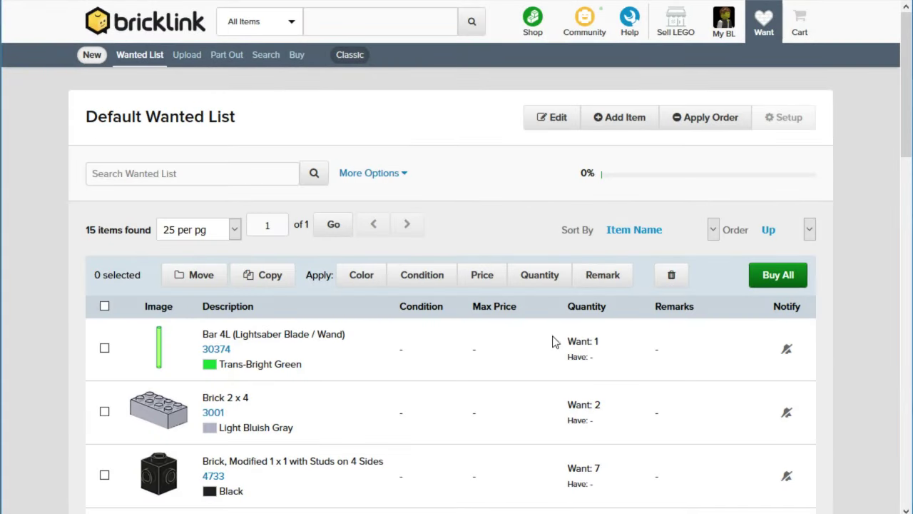
# Check the available colors of Cone 1 x 1 (4589), and select it together with Bar 4L (30374) in the wanted list.
pyautogui.scroll(-2, 483, 306)
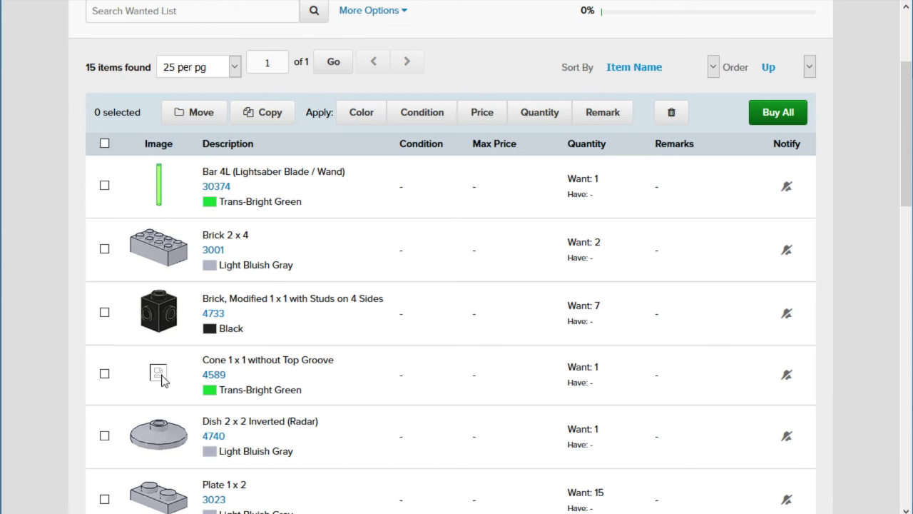
pyautogui.click(213, 374)
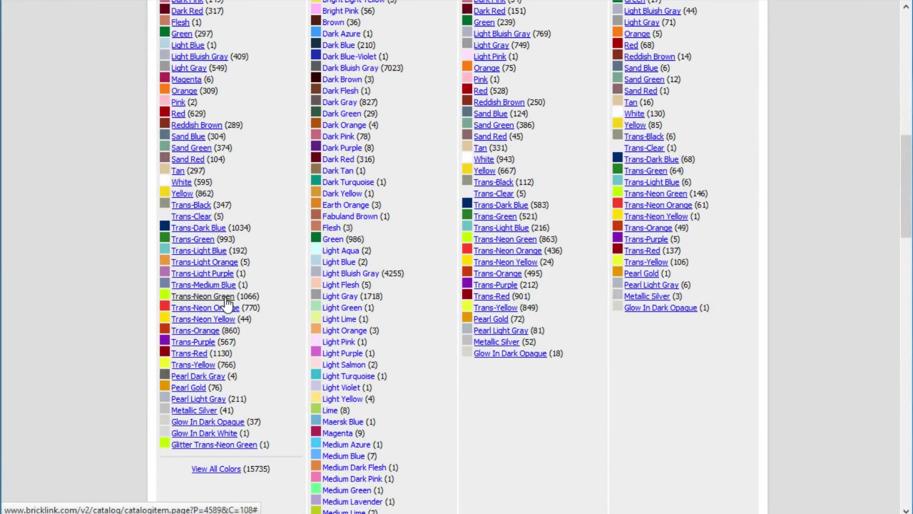
pyautogui.scroll(3, 235, 311)
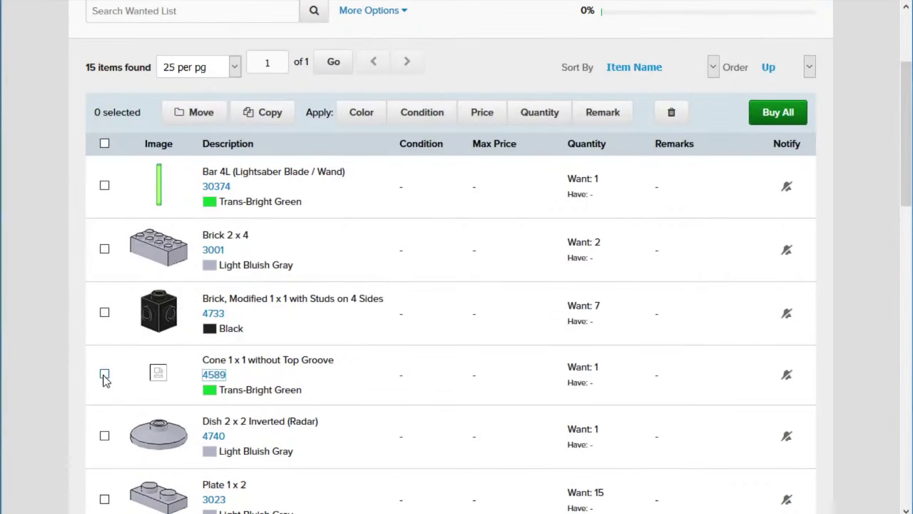
pyautogui.click(104, 373)
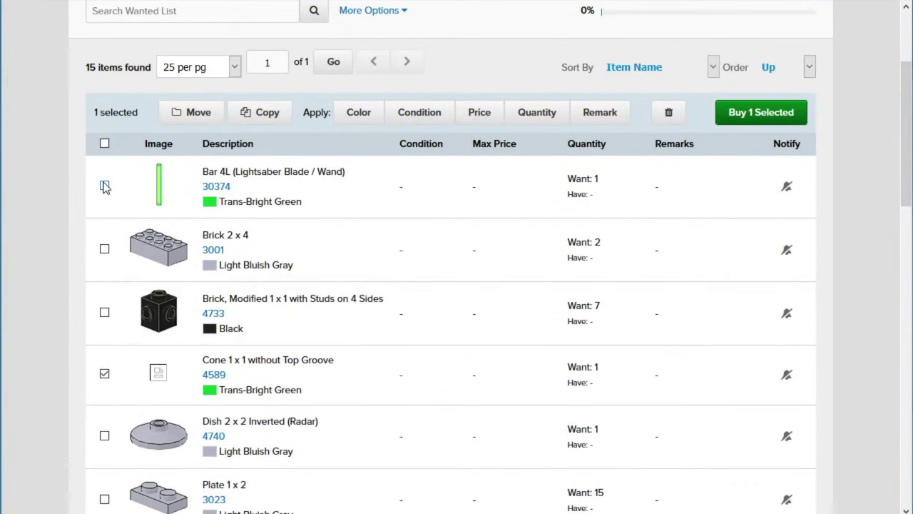
pyautogui.click(104, 185)
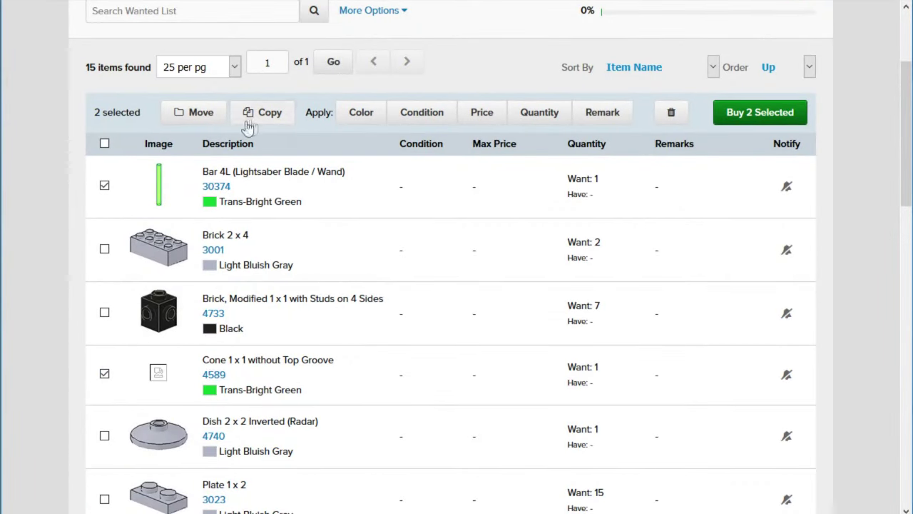
# Apply the color Trans-Neon Orange to the two selected wanted list parts.
pyautogui.click(360, 114)
pyautogui.click(457, 228)
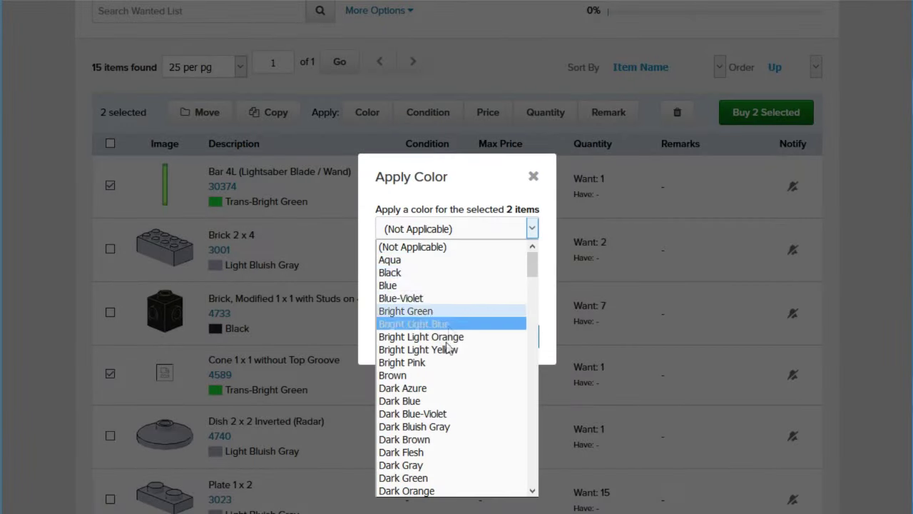
pyautogui.scroll(-15, 447, 348)
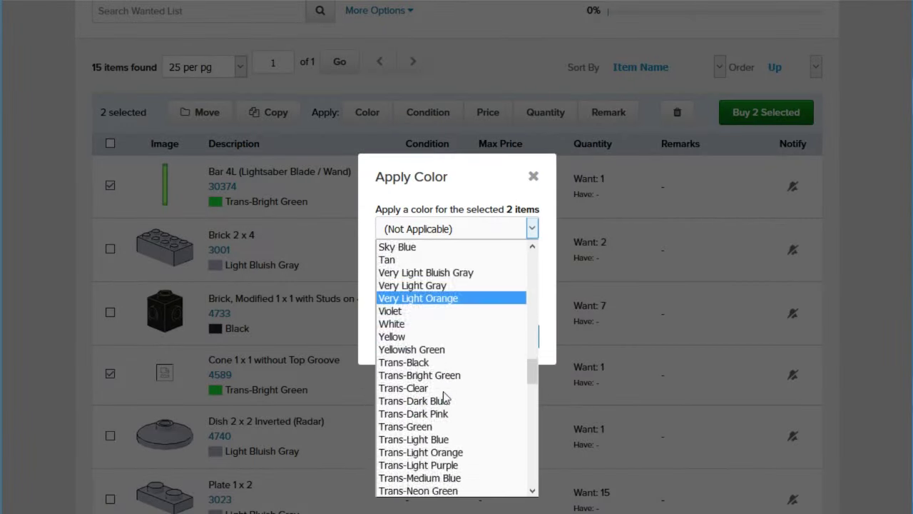
pyautogui.scroll(-2, 447, 446)
pyautogui.click(442, 426)
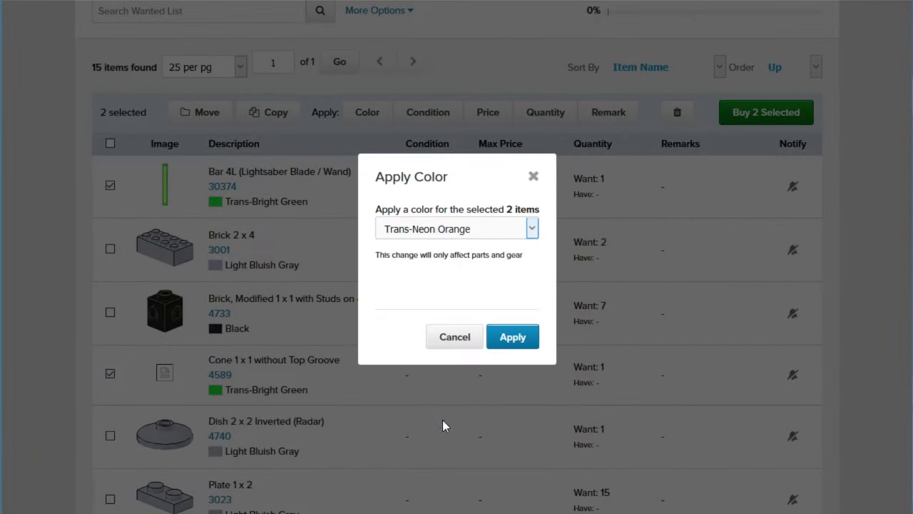
pyautogui.click(517, 343)
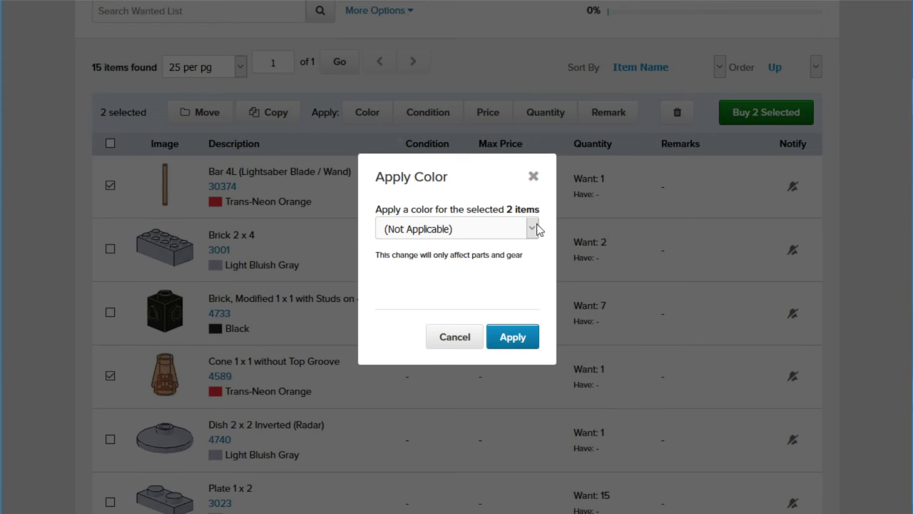
# Apply the color Trans-Neon Green to the selected bar and cone, and deselect both parts.
pyautogui.click(537, 229)
pyautogui.moveTo(532, 257); pyautogui.dragTo(534, 383)
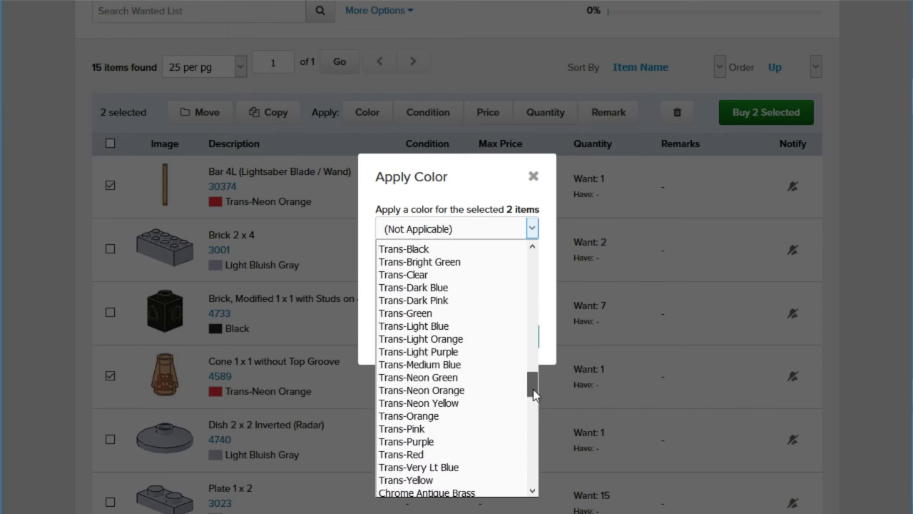
pyautogui.click(457, 377)
pyautogui.click(505, 336)
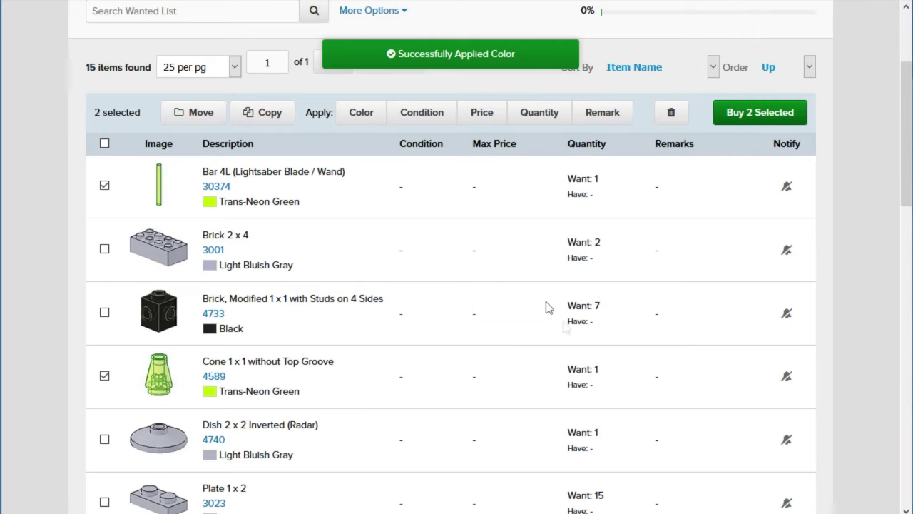
pyautogui.click(104, 186)
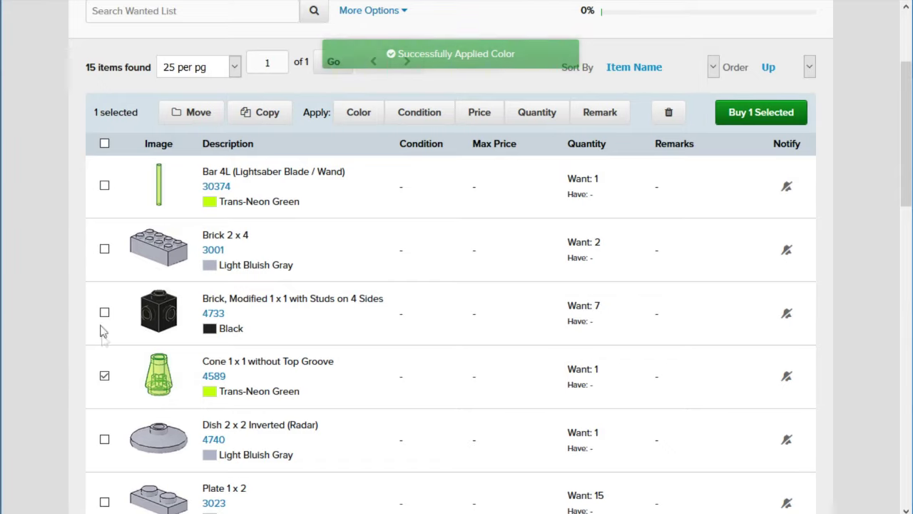
pyautogui.click(104, 375)
# Delete the Plate, Modified 1 x 2 with 1 Stud (Jumper), part 3794, from the wanted list.
pyautogui.scroll(-9, 194, 366)
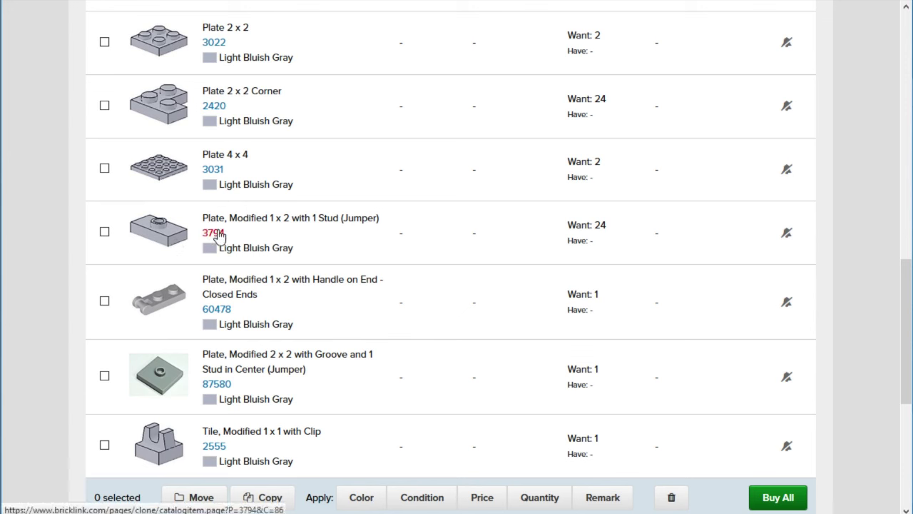
pyautogui.click(105, 233)
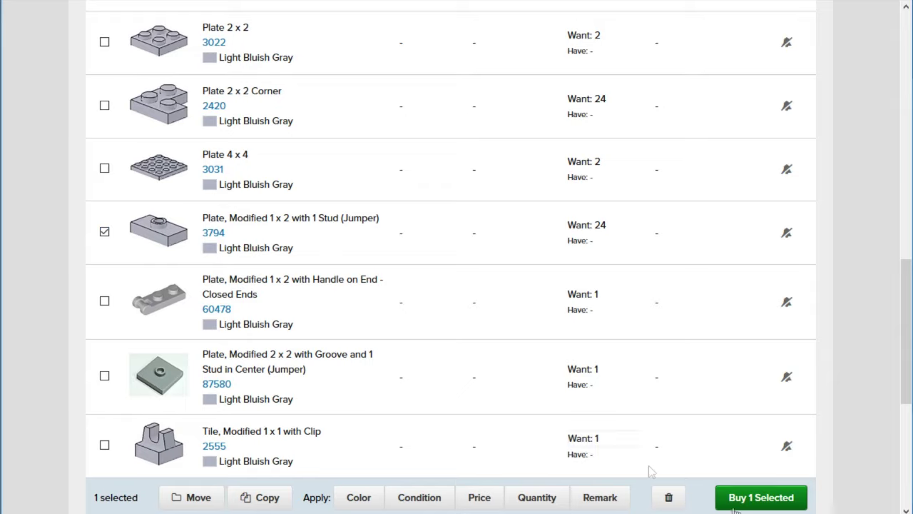
pyautogui.click(668, 497)
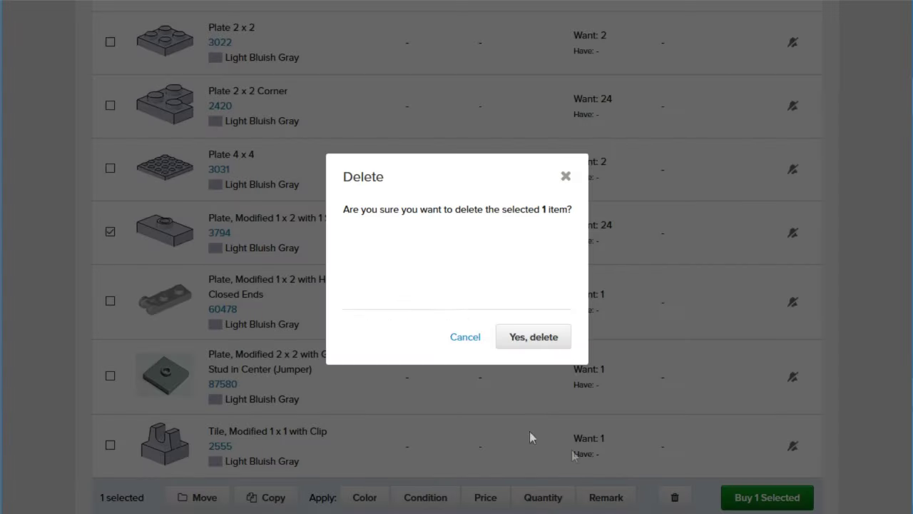
pyautogui.click(526, 341)
# Search the BrickLink catalog for "jumper".
pyautogui.scroll(10, 444, 273)
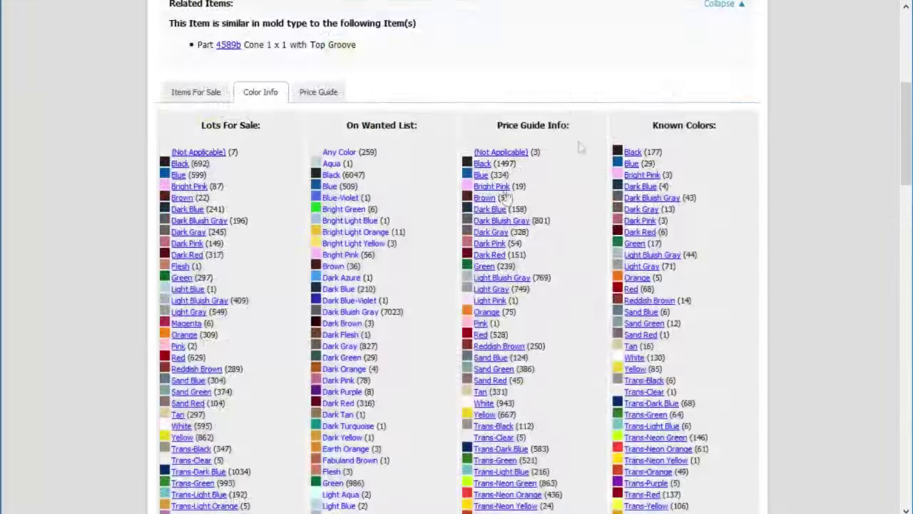
pyautogui.scroll(5, 579, 146)
pyautogui.click(342, 28)
pyautogui.write('jum')
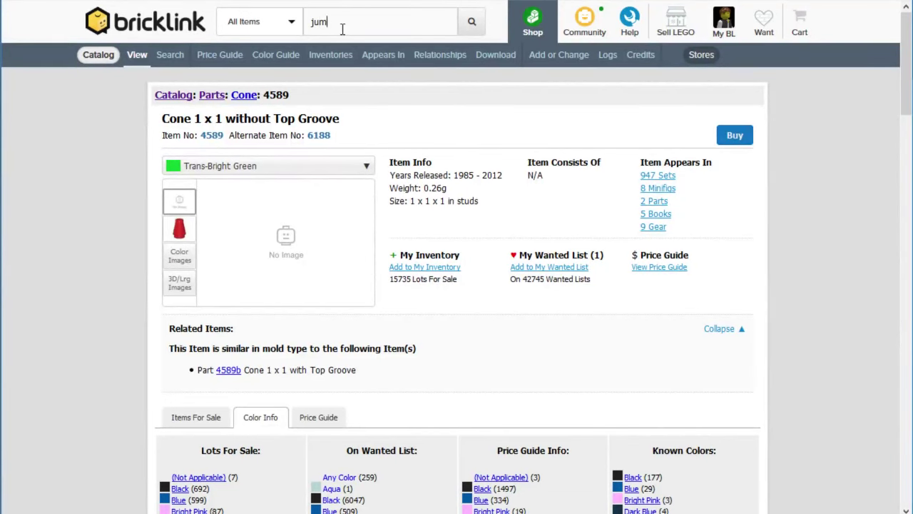
pyautogui.write('per')
pyautogui.press('Return')
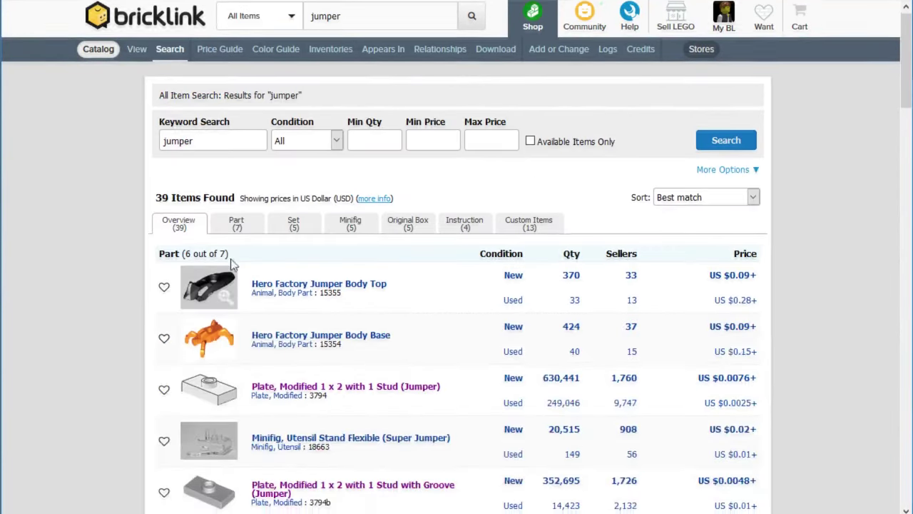
# Limit the results to parts and open Plate, Modified 1 x 2 with 1 Stud with Groove and Bottom Stud Holder (15573).
pyautogui.scroll(-1, 239, 214)
pyautogui.click(243, 155)
pyautogui.scroll(-1, 253, 343)
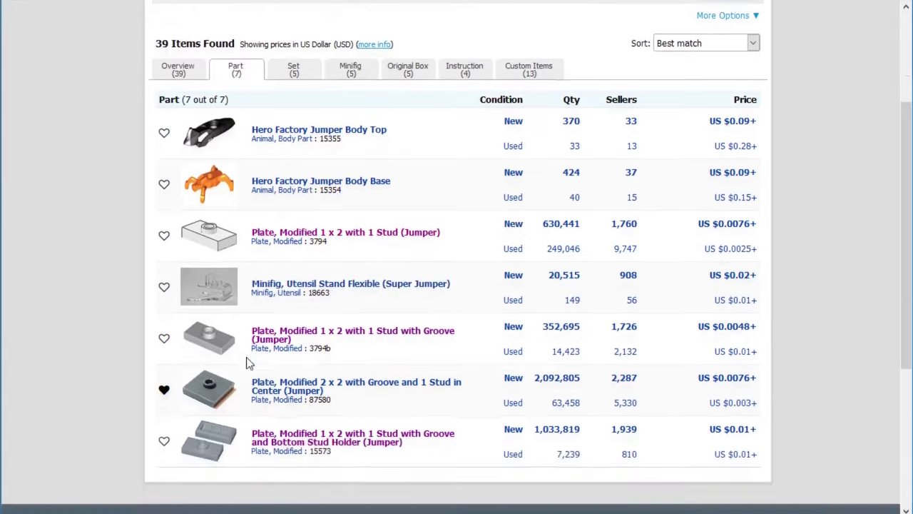
pyautogui.scroll(-2, 247, 364)
pyautogui.click(350, 349)
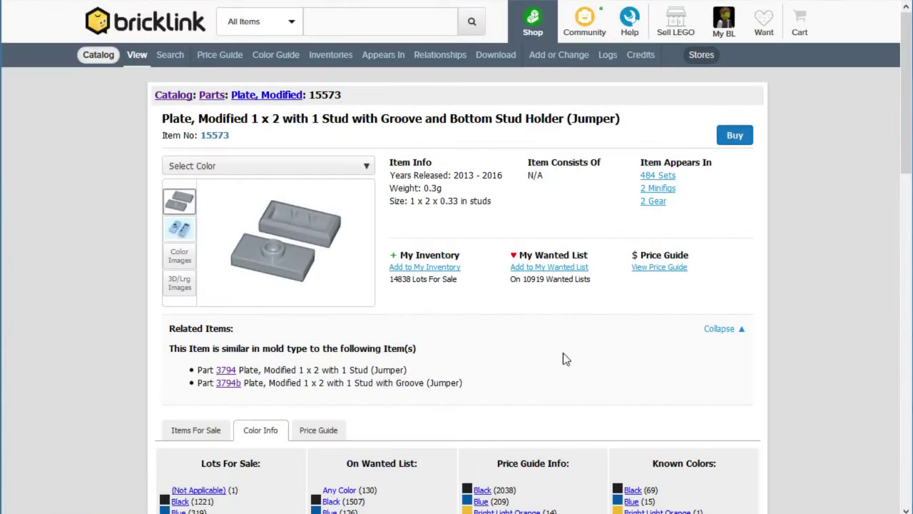
# Check the lots for sale of jumper plate 15573 in Light Bluish Gray, and review its related items.
pyautogui.scroll(-7, 333, 381)
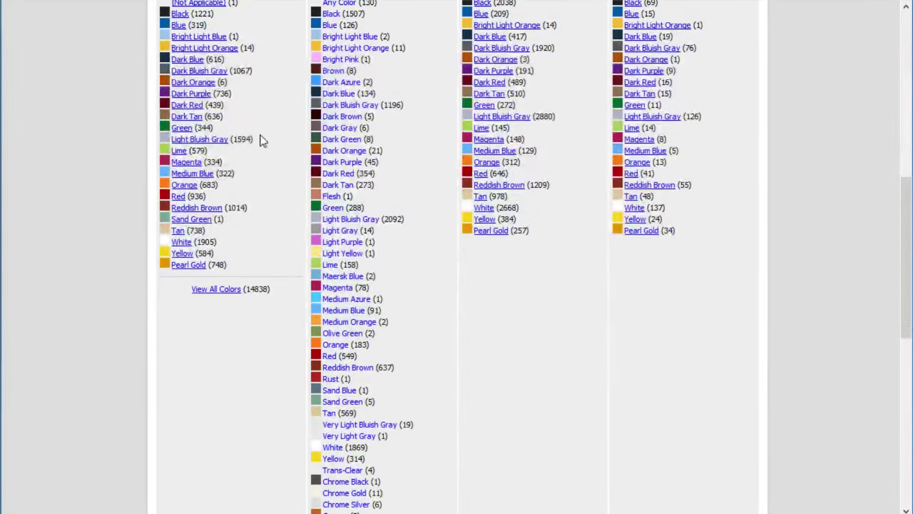
pyautogui.moveTo(261, 140); pyautogui.dragTo(220, 140)
pyautogui.scroll(2, 275, 243)
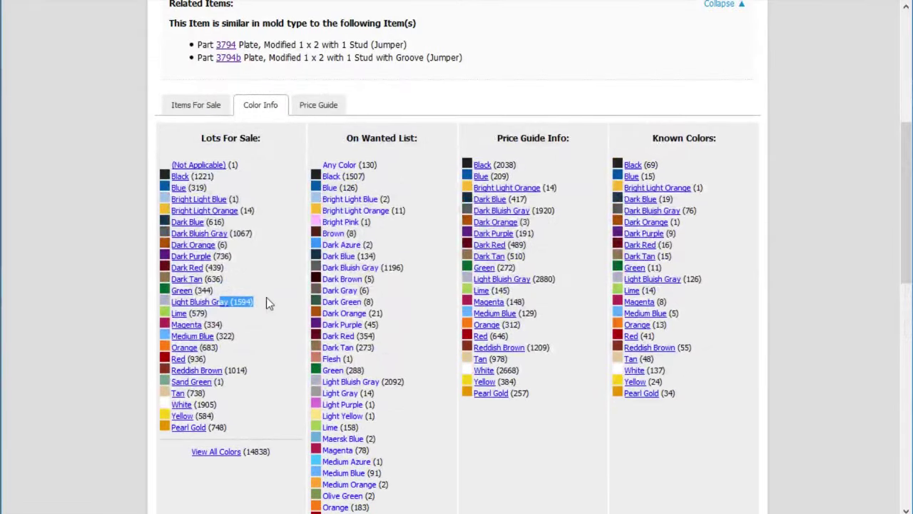
pyautogui.scroll(3, 266, 307)
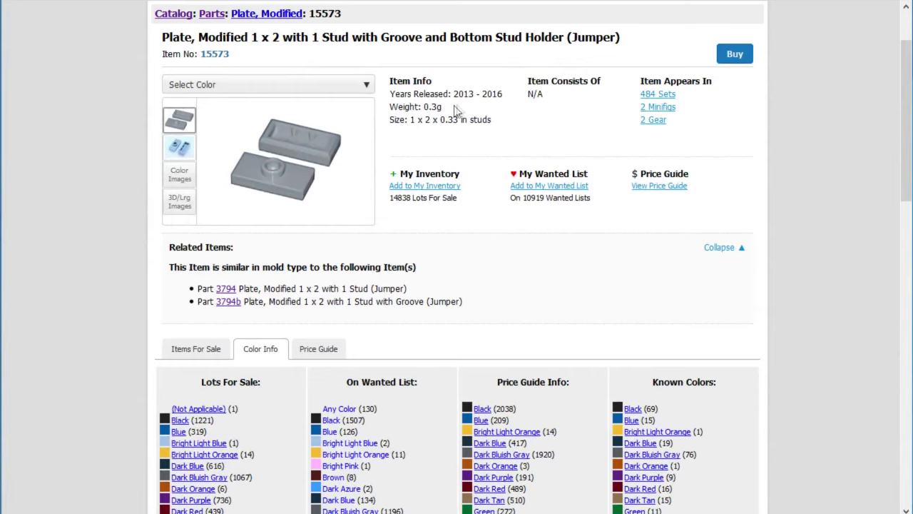
# Check the color availability of the related jumper plate 3794b, and return to part 15573.
pyautogui.click(228, 302)
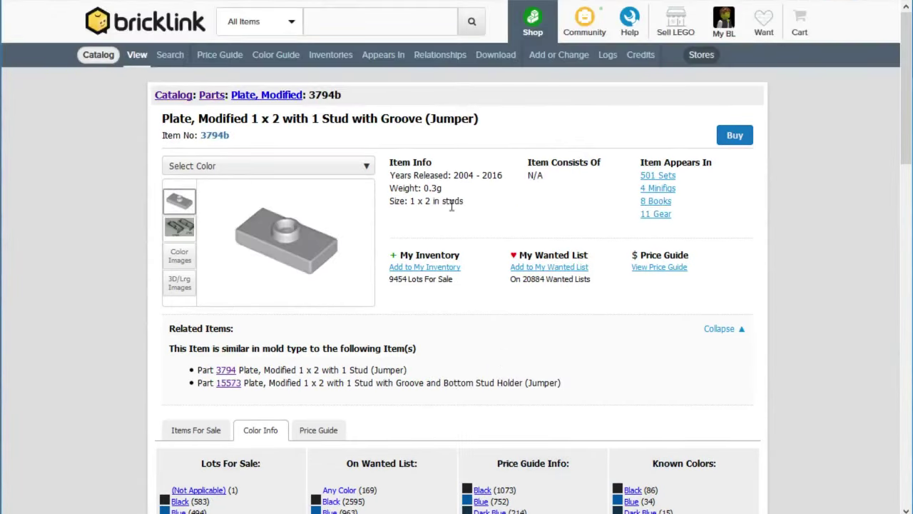
pyautogui.scroll(-6, 500, 250)
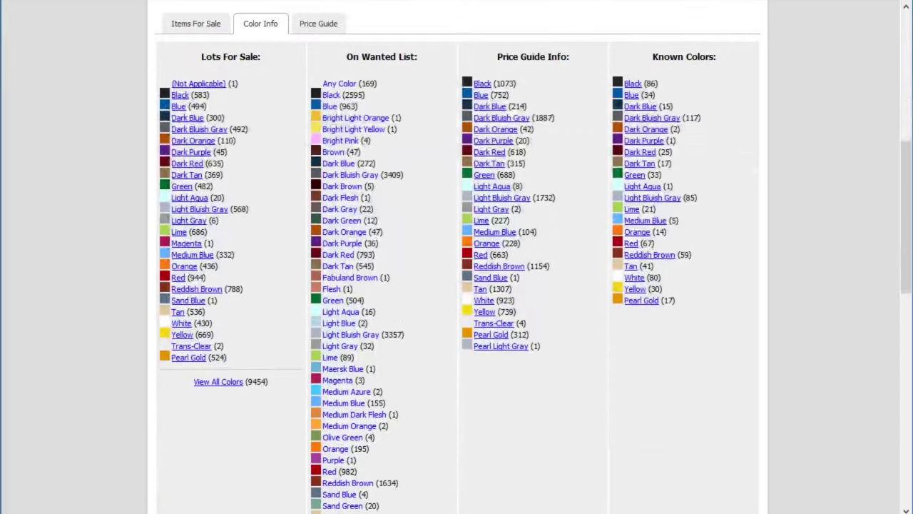
pyautogui.hotkey('alt', 'Left')
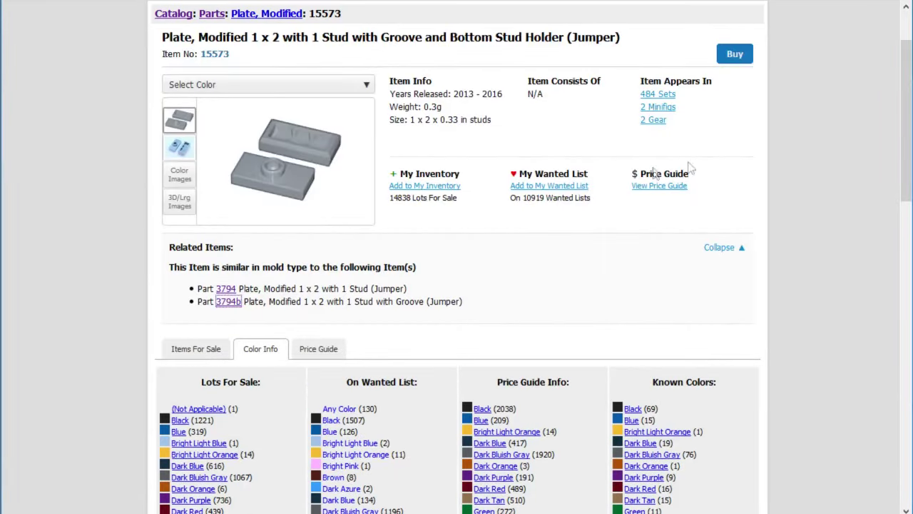
# Add 24 of jumper plate 15573 to the Default Wanted List, and return to the wanted list.
pyautogui.click(566, 186)
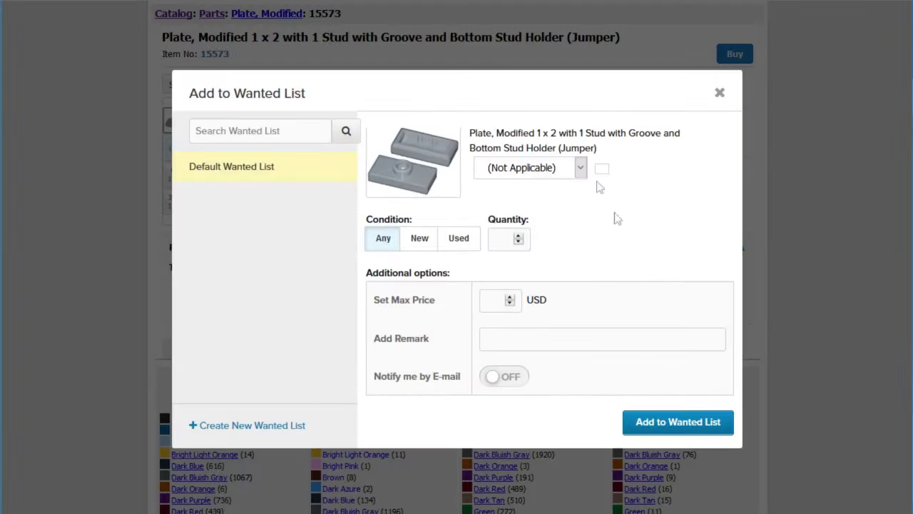
pyautogui.click(524, 239)
pyautogui.write('24')
pyautogui.click(656, 427)
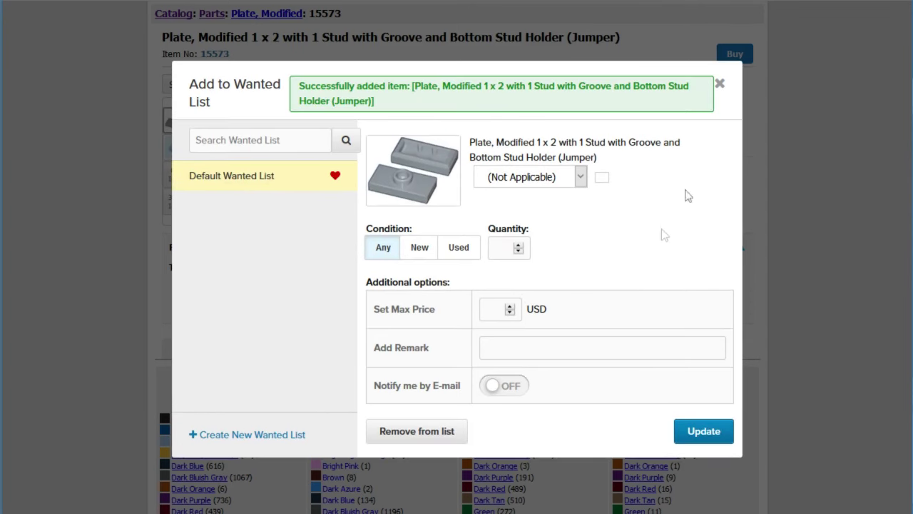
pyautogui.click(797, 37)
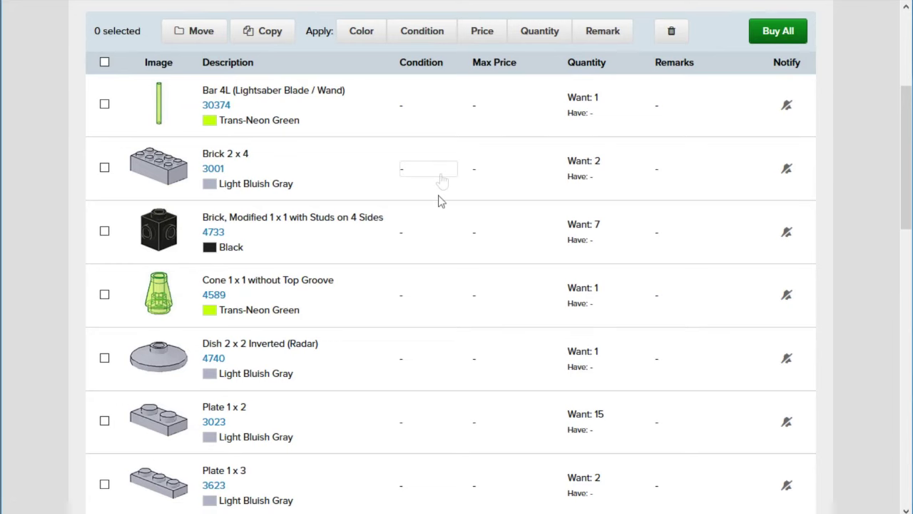
# Start buying all wanted list items, and find stores for the Default Wanted List.
pyautogui.scroll(-8, 370, 315)
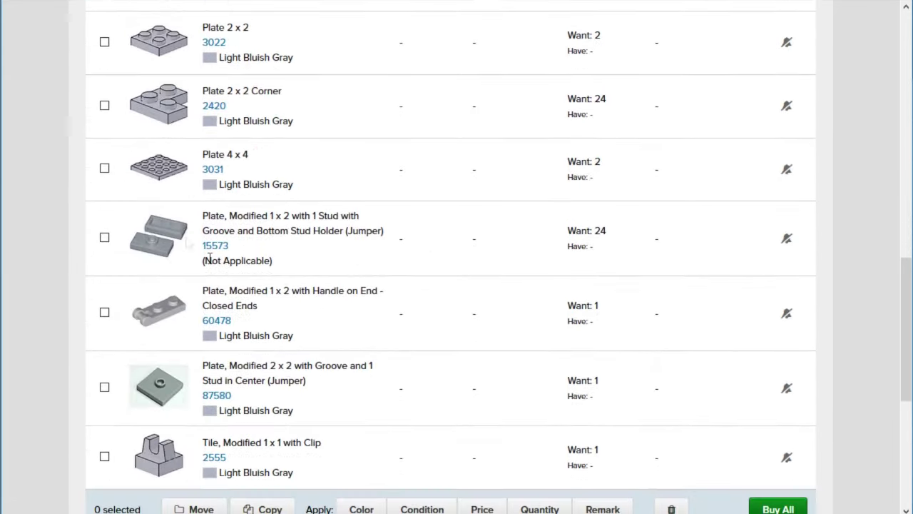
pyautogui.scroll(-3, 370, 279)
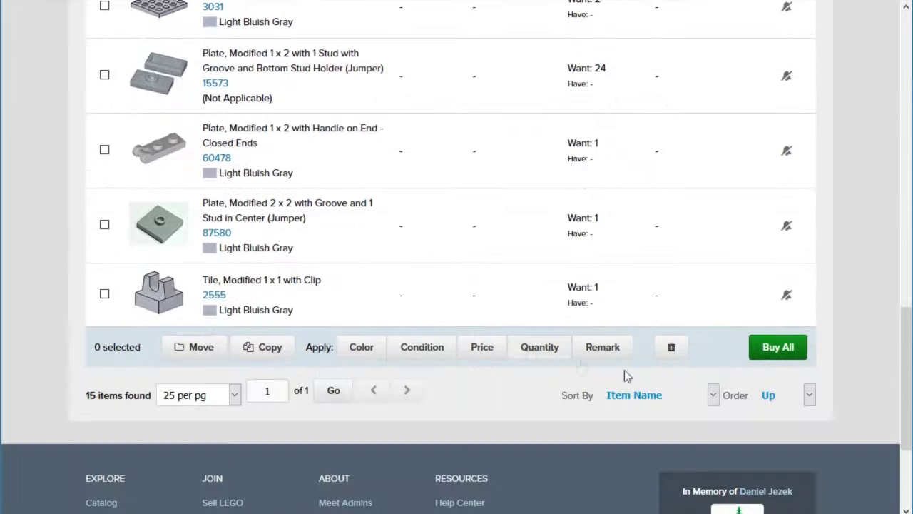
pyautogui.click(775, 349)
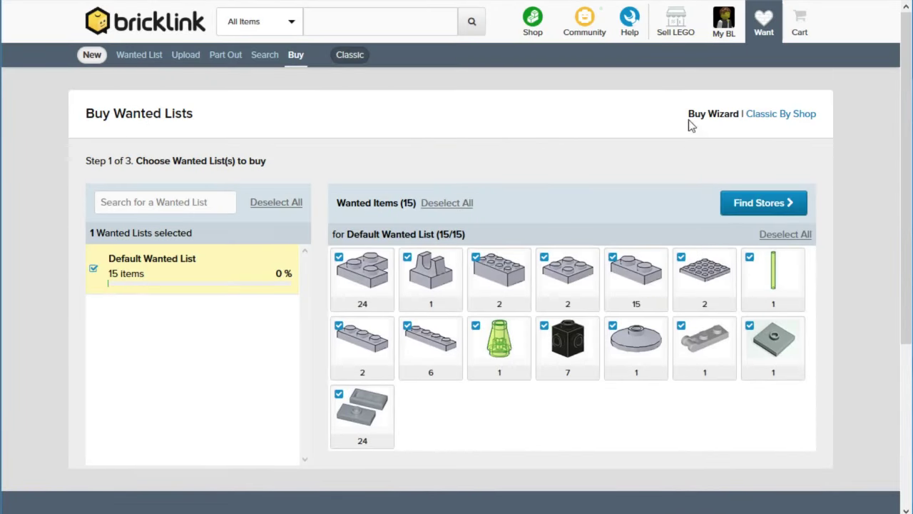
pyautogui.click(778, 205)
# Filter the store results to stores located in the USA.
pyautogui.scroll(-2, 778, 234)
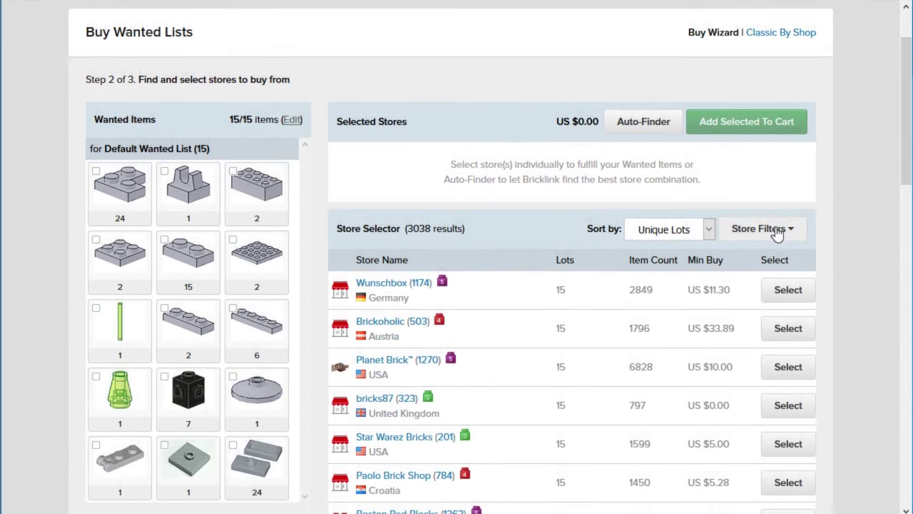
pyautogui.scroll(-2, 713, 230)
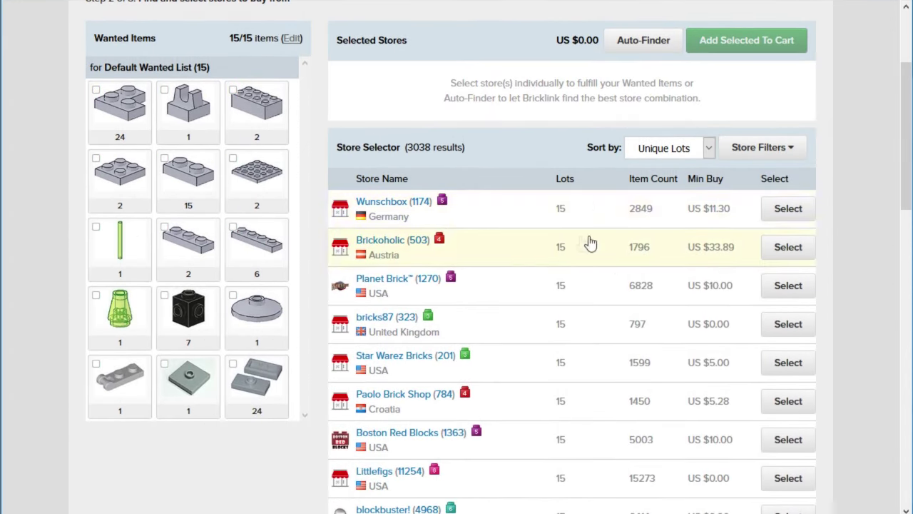
pyautogui.scroll(-2, 571, 278)
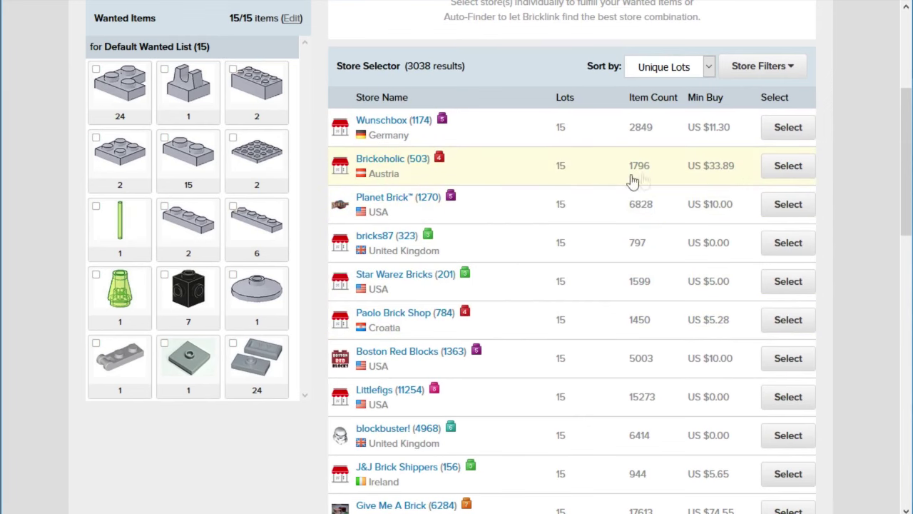
pyautogui.scroll(2, 717, 168)
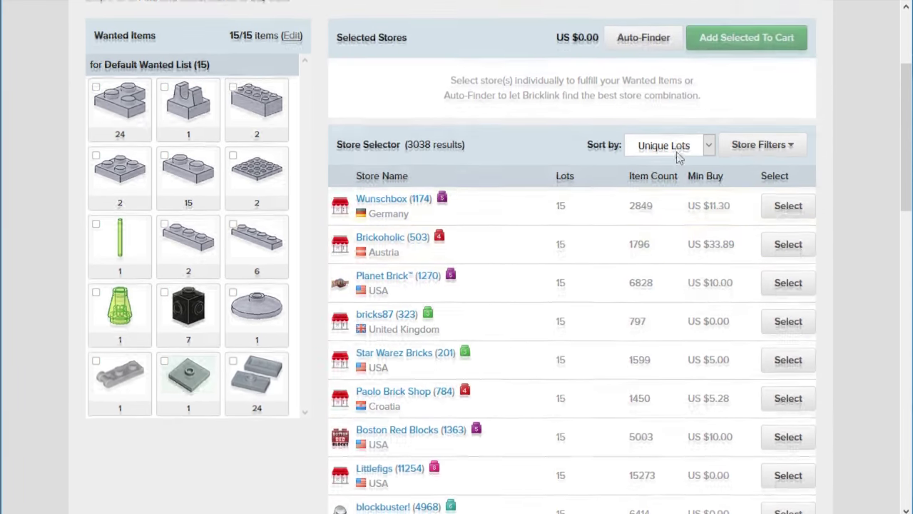
pyautogui.click(767, 146)
pyautogui.click(706, 247)
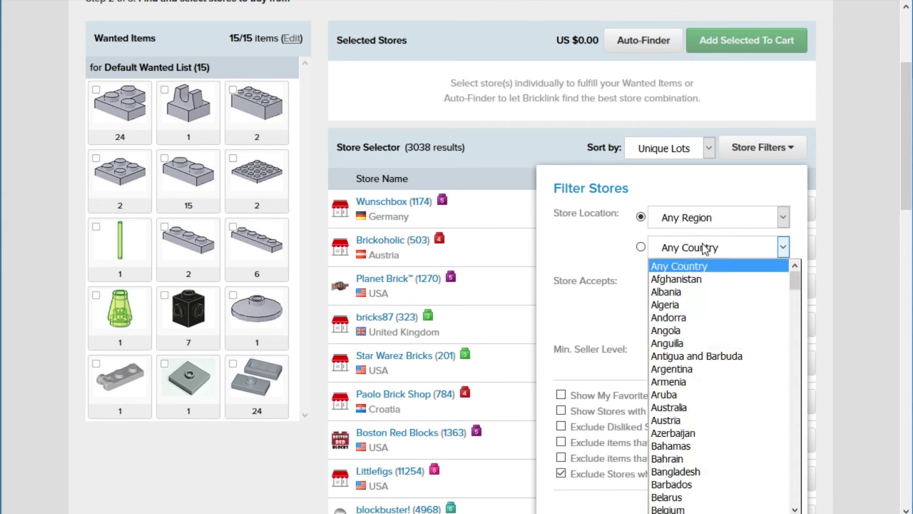
pyautogui.scroll(-20, 784, 482)
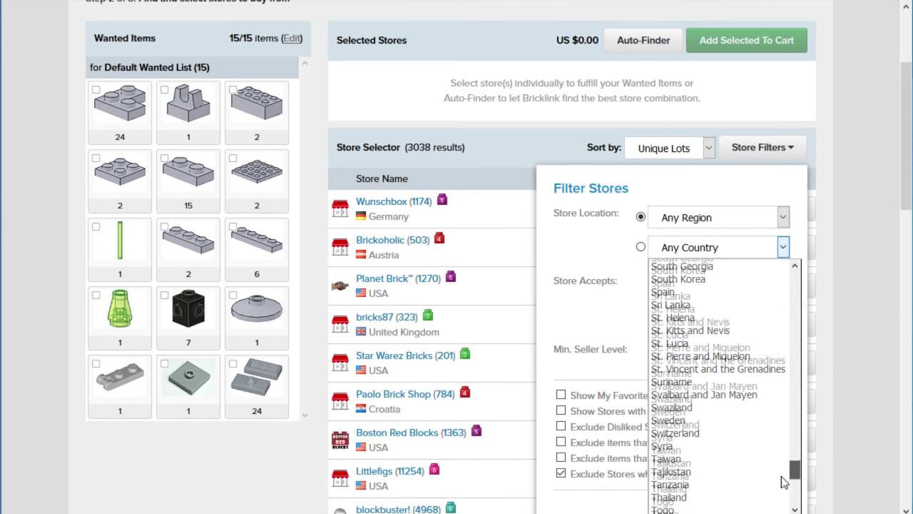
pyautogui.scroll(-3, 783, 482)
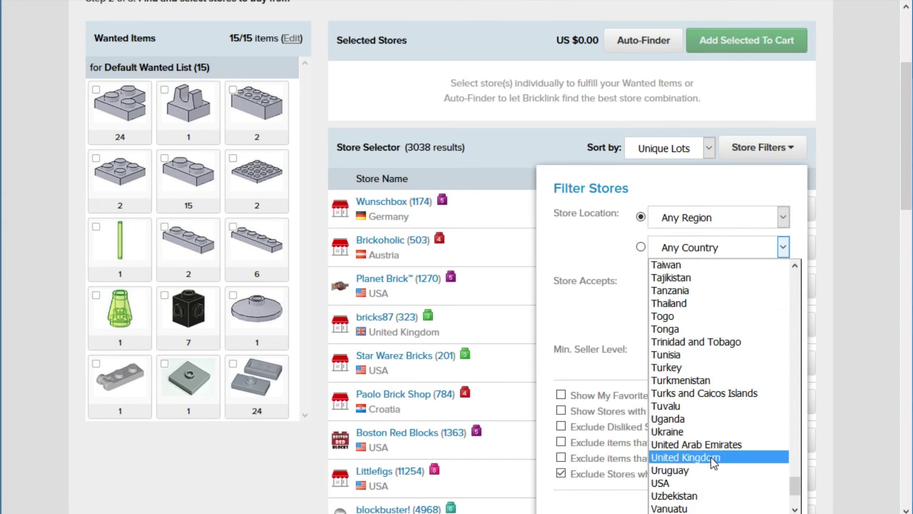
pyautogui.scroll(-1, 710, 468)
pyautogui.click(708, 445)
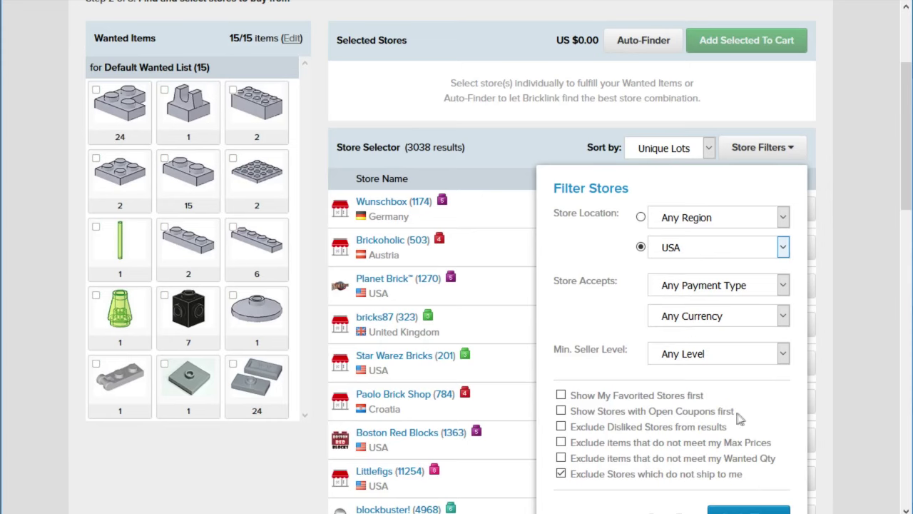
pyautogui.scroll(-1, 752, 418)
pyautogui.click(755, 446)
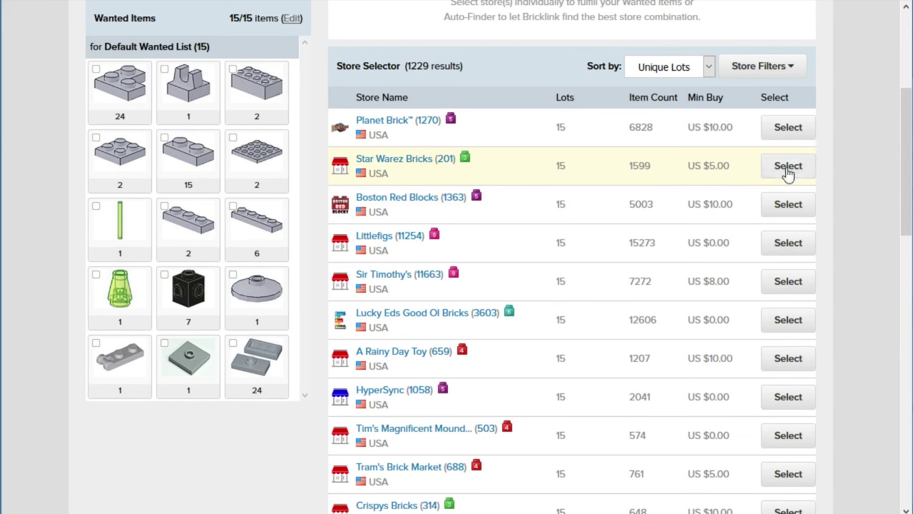
# Compare how completely the stores Star Warez Bricks and Planet Brick cover the wanted quantities.
pyautogui.click(787, 173)
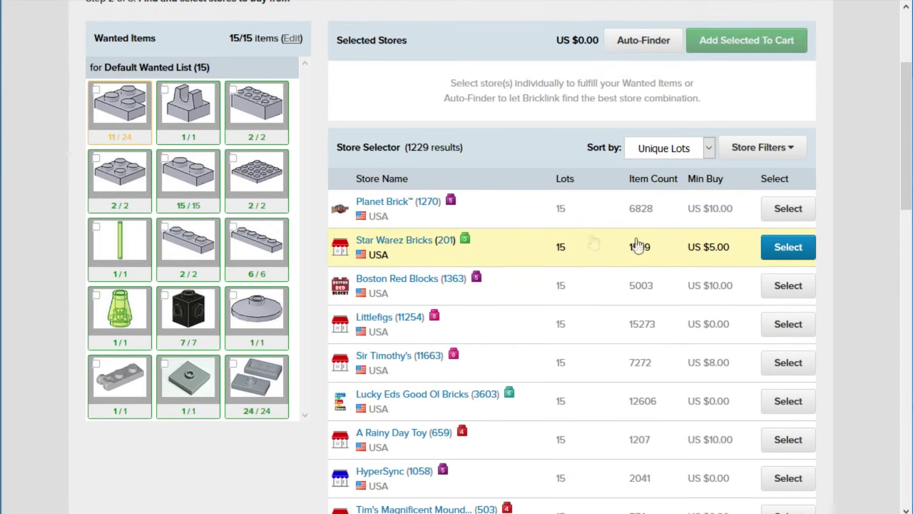
pyautogui.click(561, 248)
pyautogui.click(561, 210)
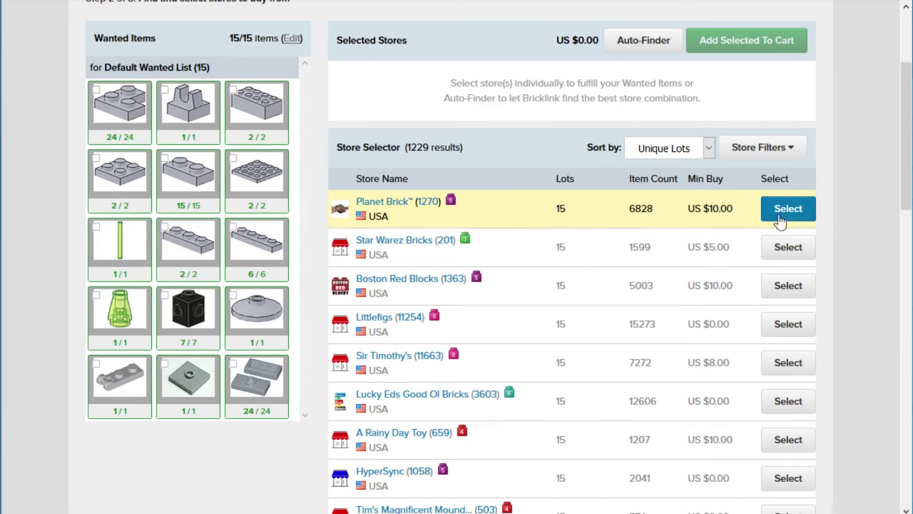
pyautogui.click(611, 209)
# Run Auto-Finder by best value to choose the store combination, and add the selected stores' items to the cart.
pyautogui.scroll(1, 621, 157)
pyautogui.scroll(1, 631, 97)
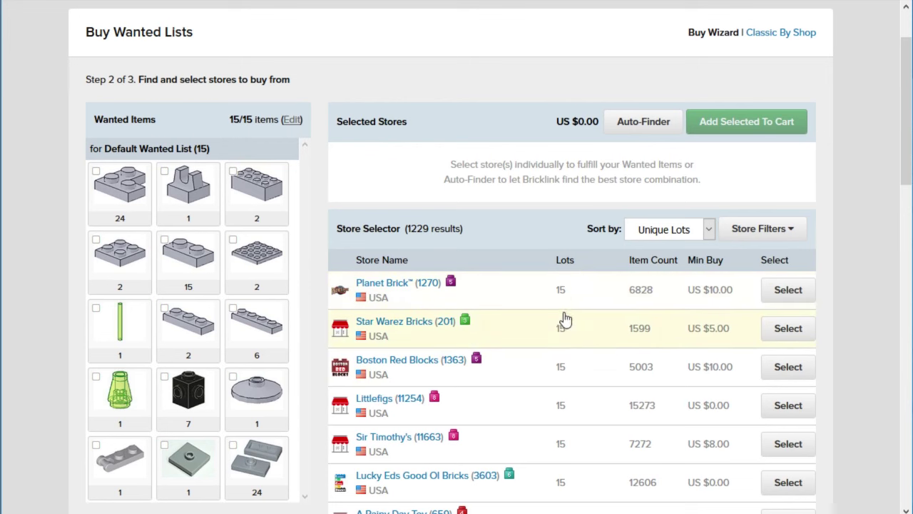
pyautogui.click(663, 125)
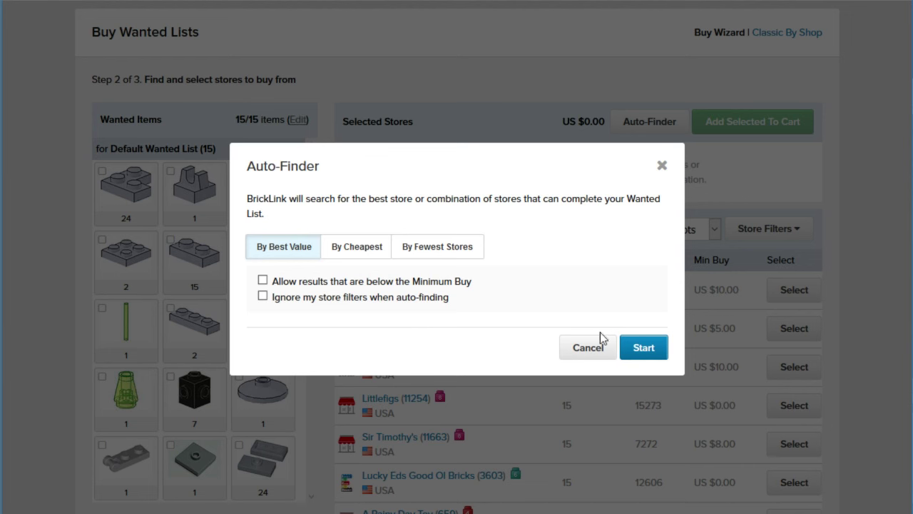
pyautogui.click(637, 347)
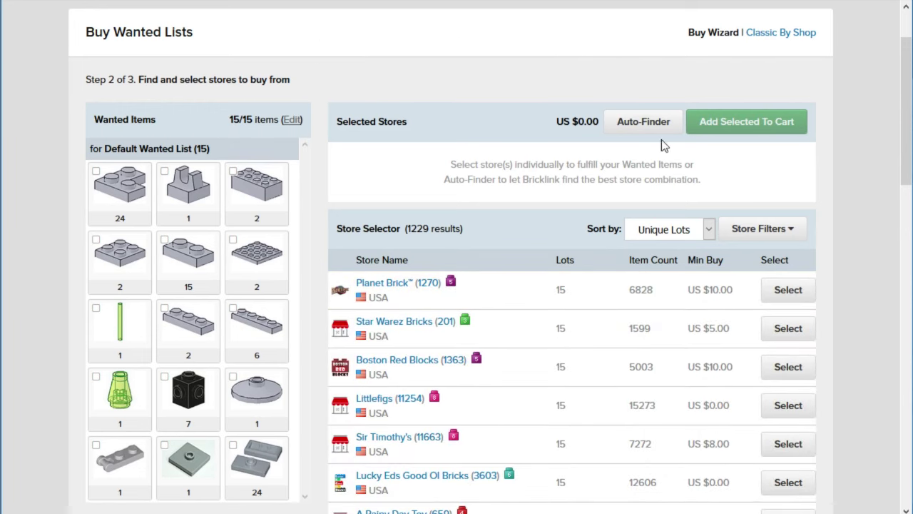
pyautogui.click(657, 128)
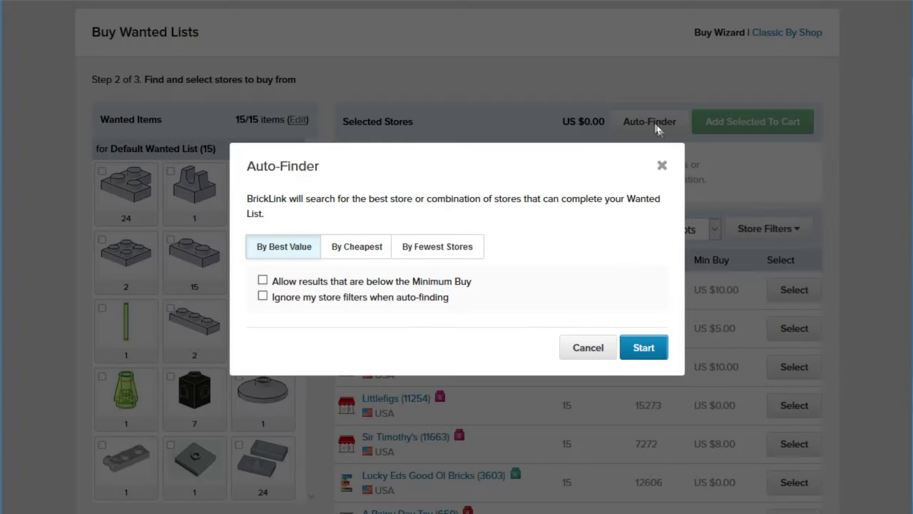
pyautogui.click(628, 345)
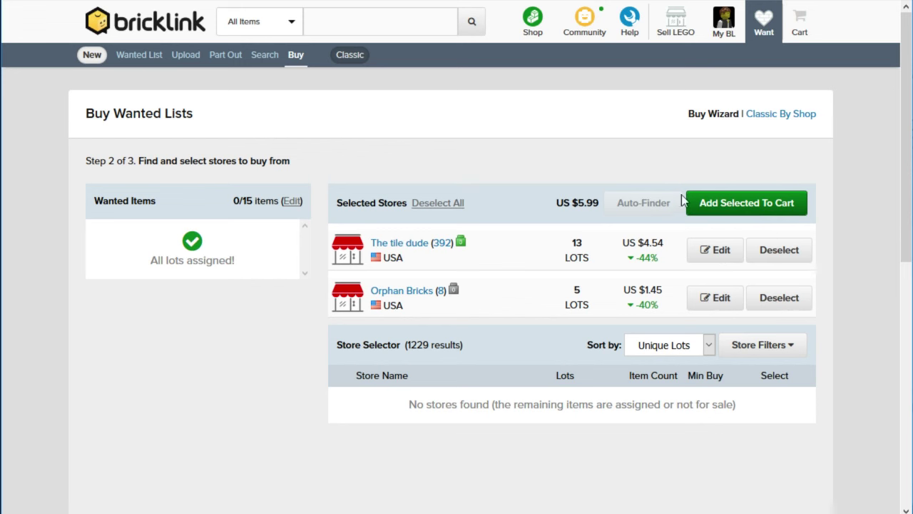
pyautogui.click(731, 203)
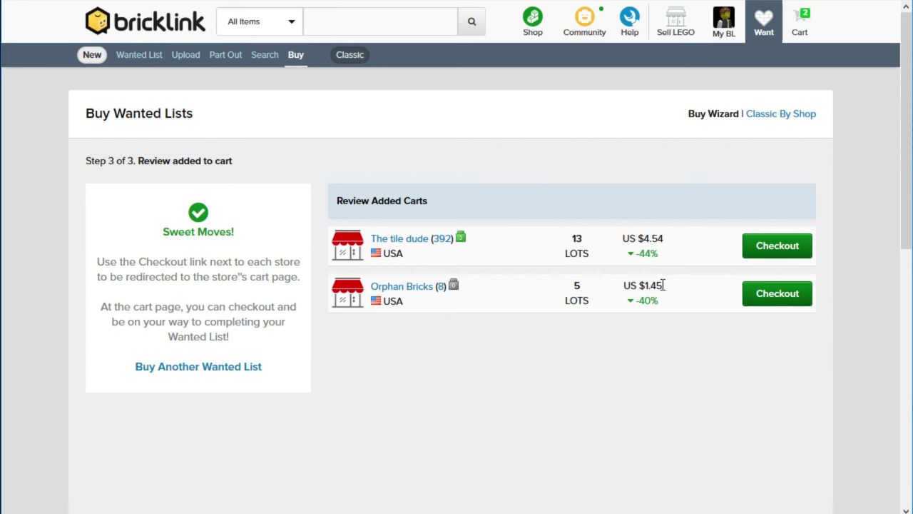
# Review the lot count, price and discount of the Orphan Bricks cart.
pyautogui.doubleClick(576, 285)
pyautogui.moveTo(662, 286); pyautogui.dragTo(639, 286)
pyautogui.click(655, 301)
pyautogui.doubleClick(581, 287)
pyautogui.click(584, 289)
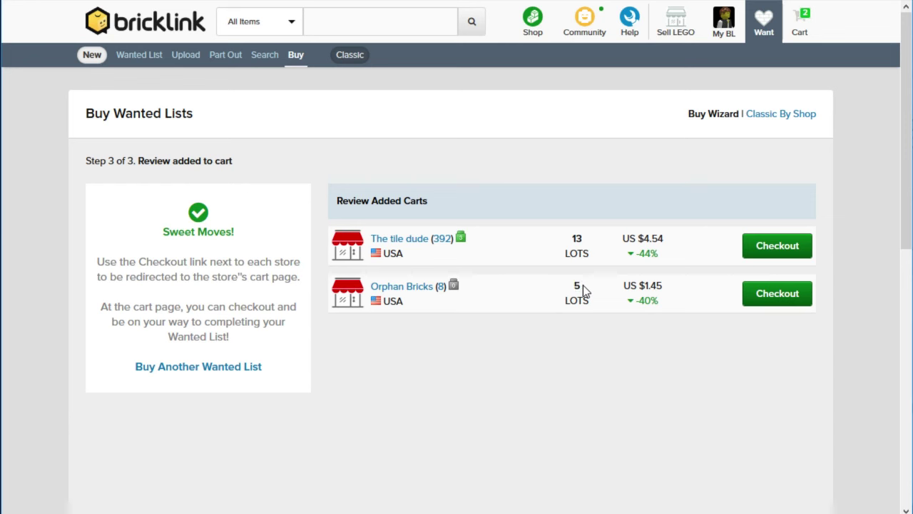